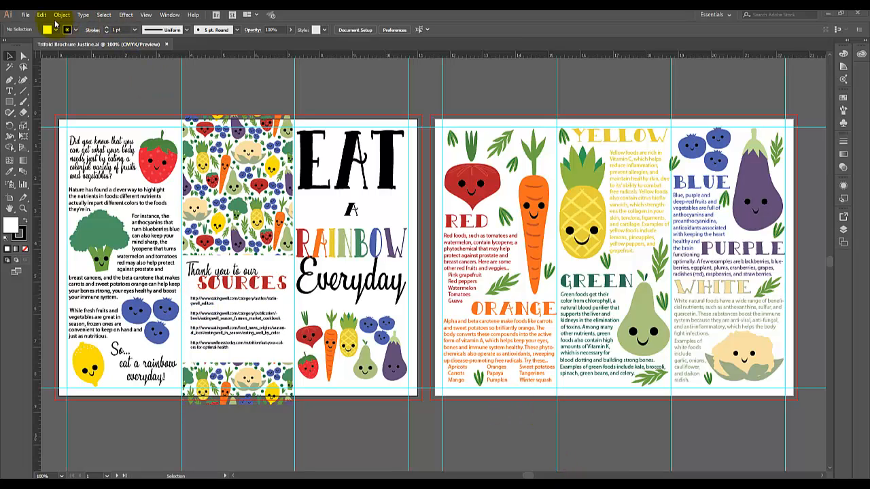
# Start a new print document from the Letter preset and name it "Trifold Brochure Justine".
pyautogui.click(25, 14)
pyautogui.click(34, 27)
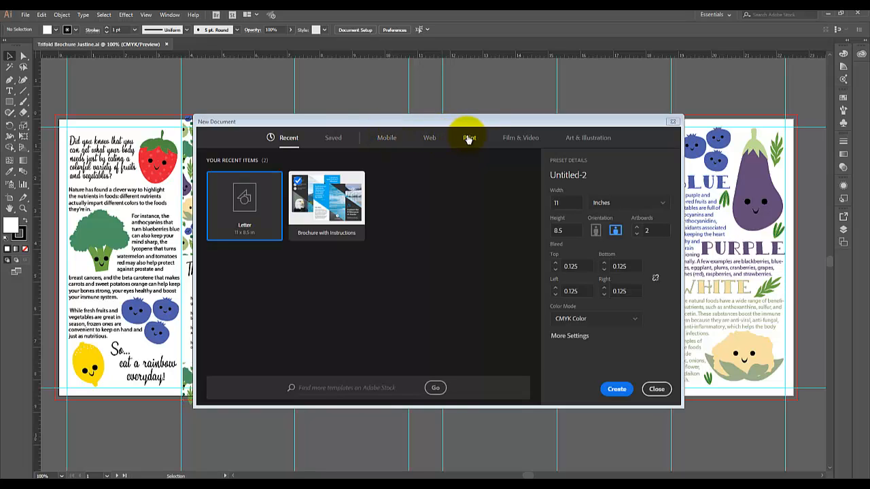
pyautogui.click(469, 138)
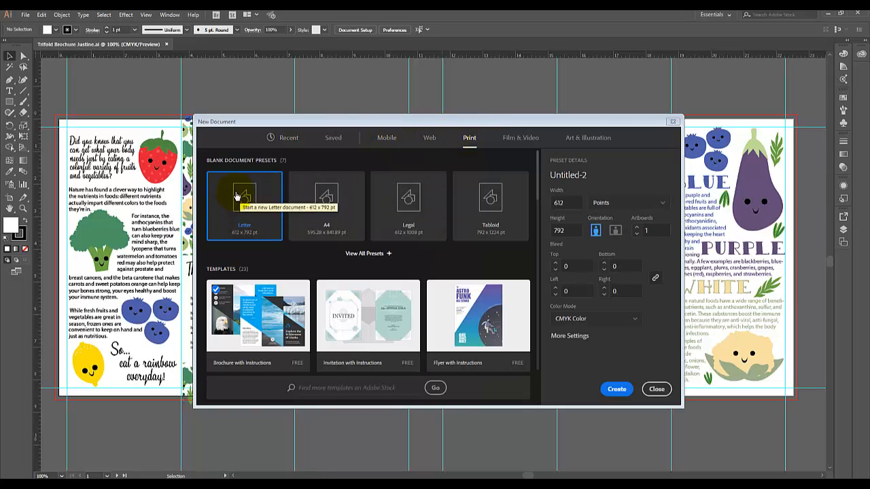
pyautogui.click(608, 175)
pyautogui.write('Tri')
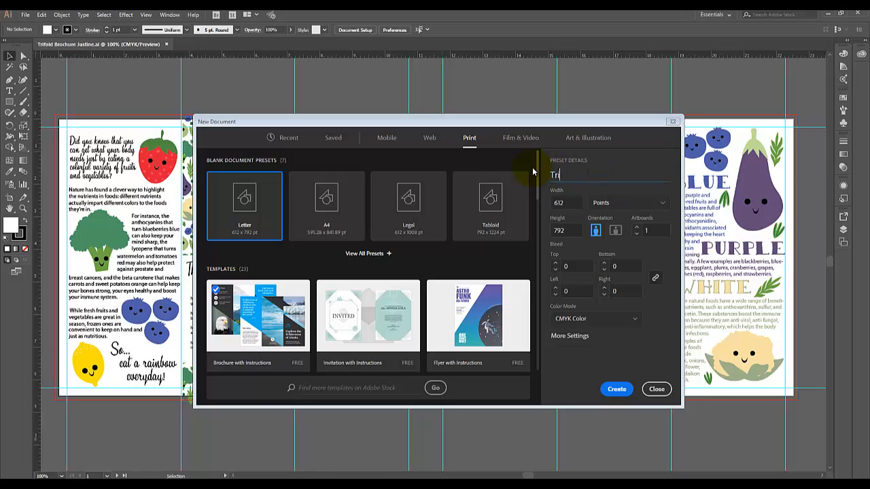
pyautogui.write('fold Brochure Justine')
# Set the new document's units to inches, its orientation to landscape and the number of artboards to 2.
pyautogui.click(614, 203)
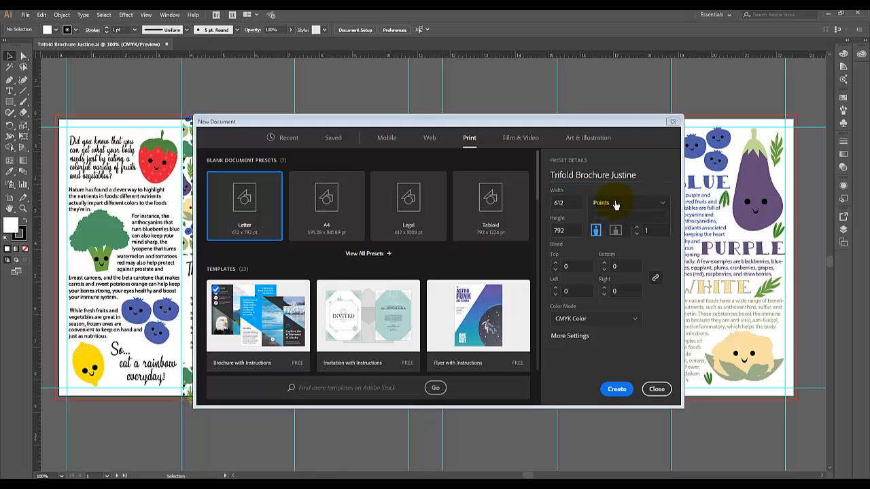
pyautogui.click(602, 249)
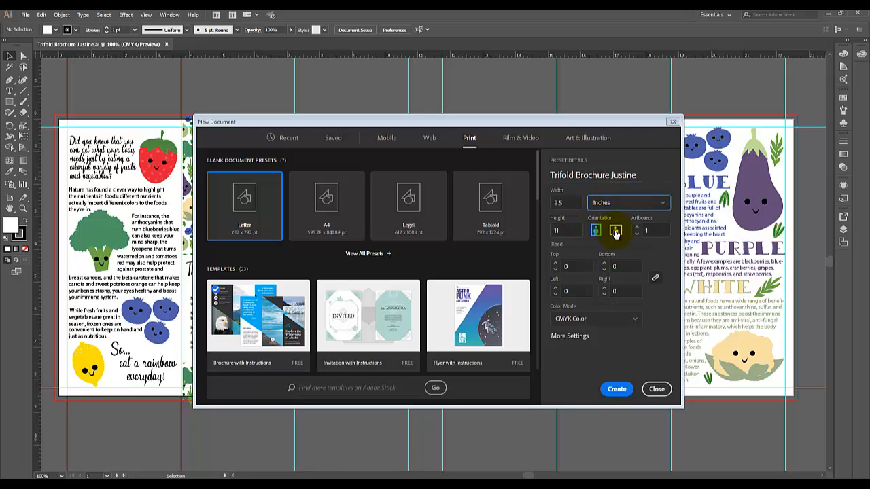
pyautogui.click(615, 232)
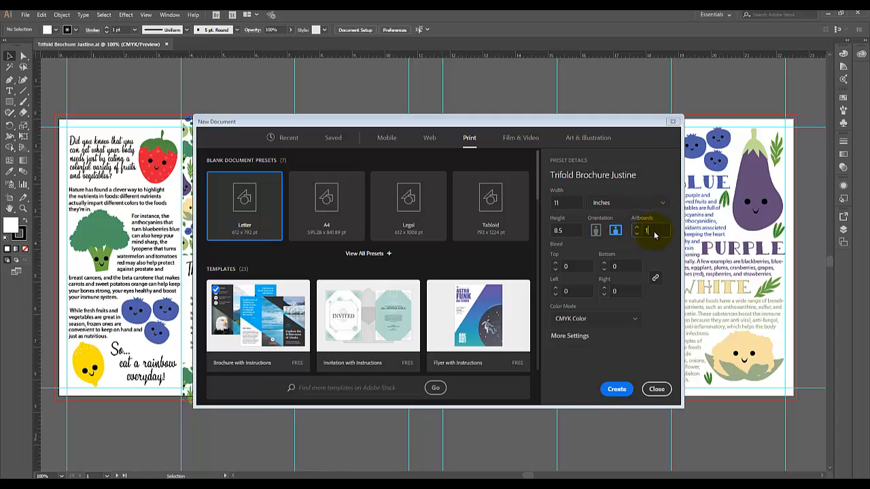
pyautogui.moveTo(655, 235); pyautogui.dragTo(642, 235)
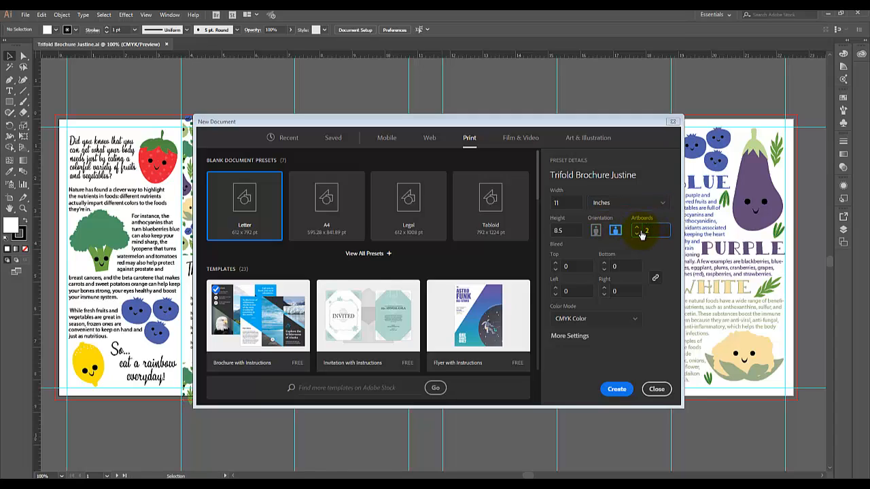
# Set the document bleed to 0.125 in and link the values so it applies to all four sides.
pyautogui.click(573, 266)
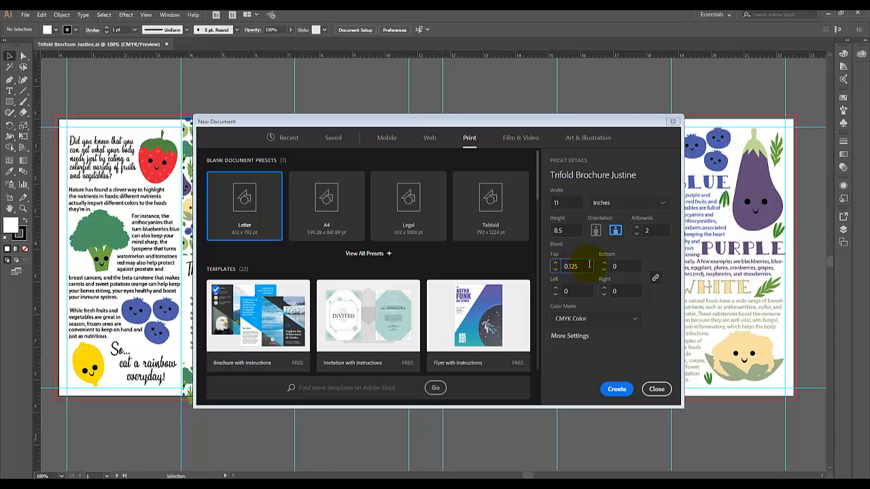
pyautogui.click(656, 281)
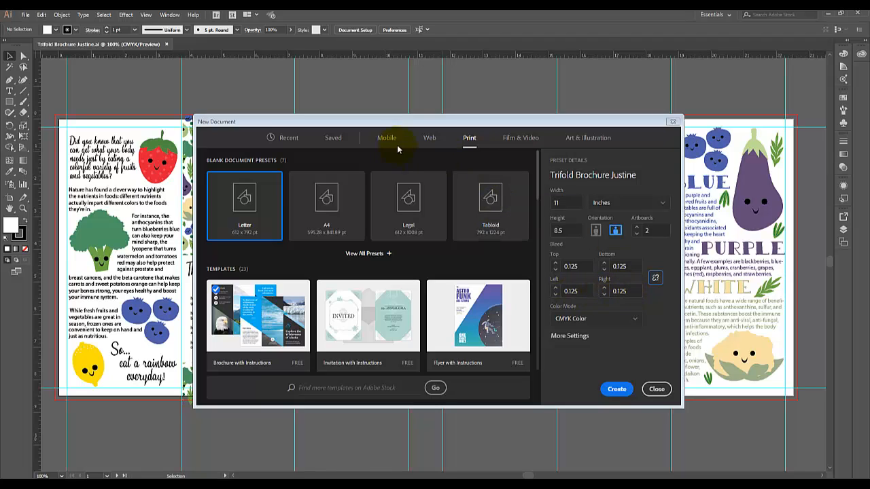
pyautogui.moveTo(291, 123); pyautogui.dragTo(417, 117)
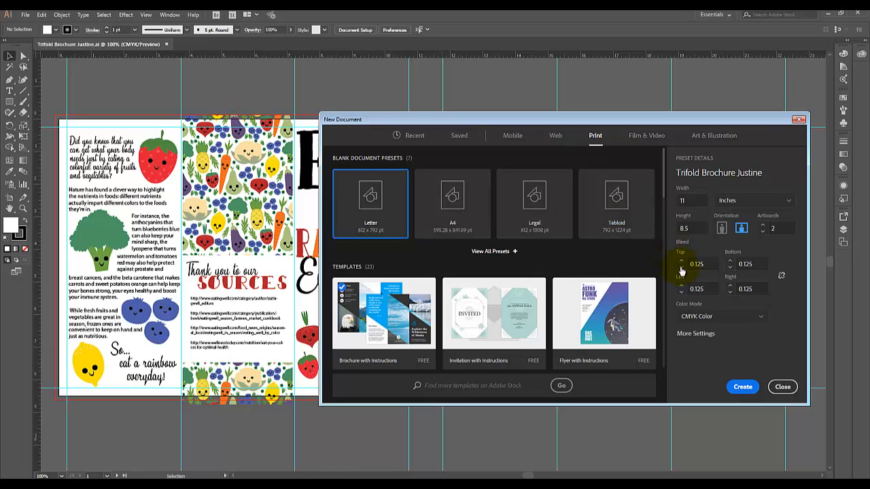
# Open the document's additional settings, create the document from there and dismiss the Adobe Stock search tip.
pyautogui.click(704, 338)
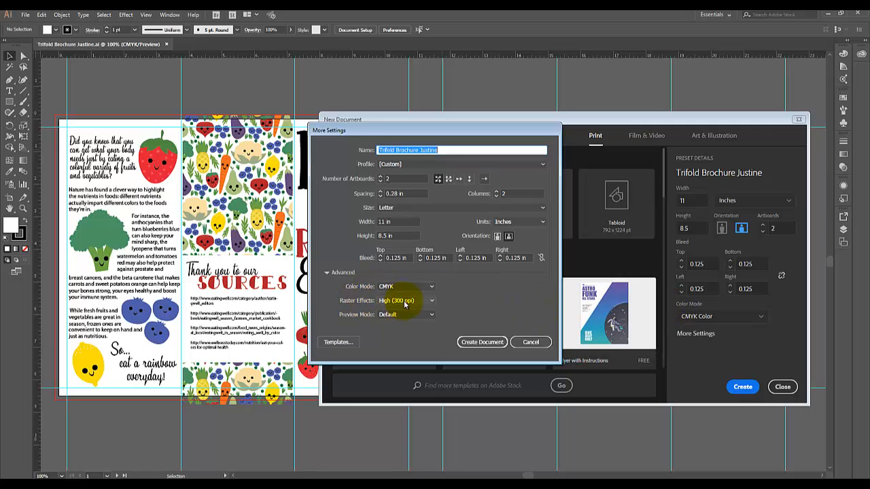
pyautogui.click(482, 342)
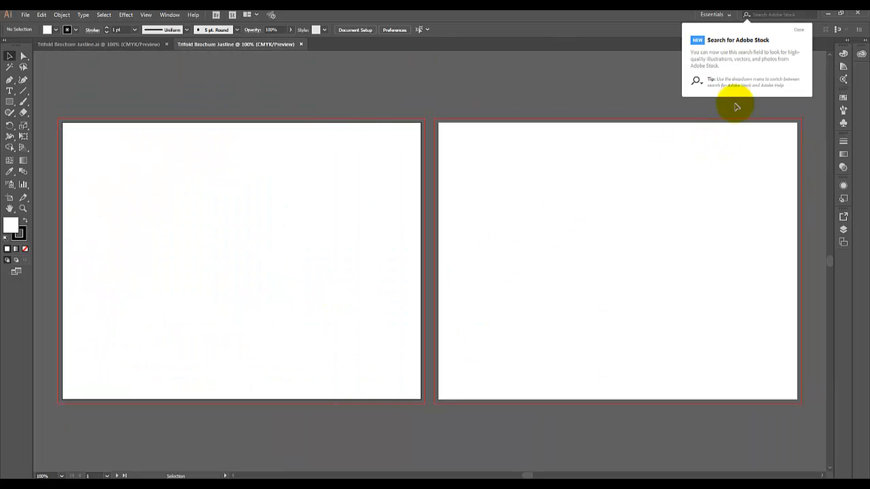
pyautogui.click(800, 31)
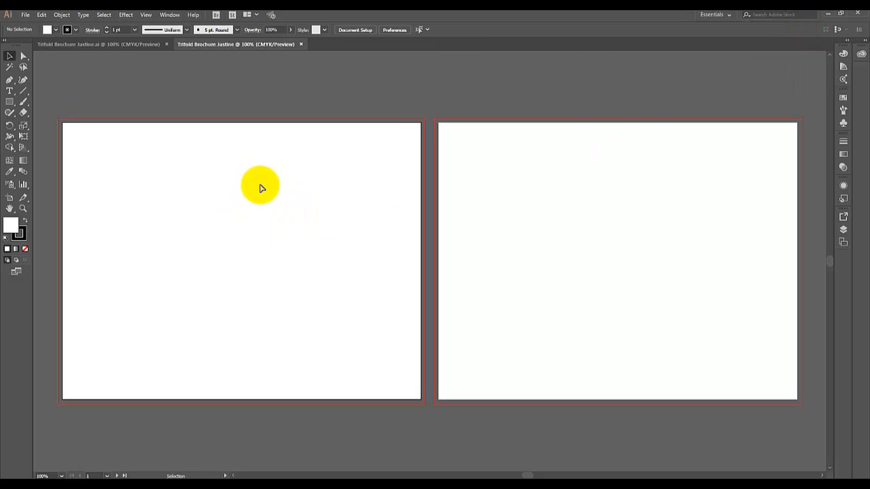
# Set the fill colour to bright blue and the stroke to none.
pyautogui.click(843, 99)
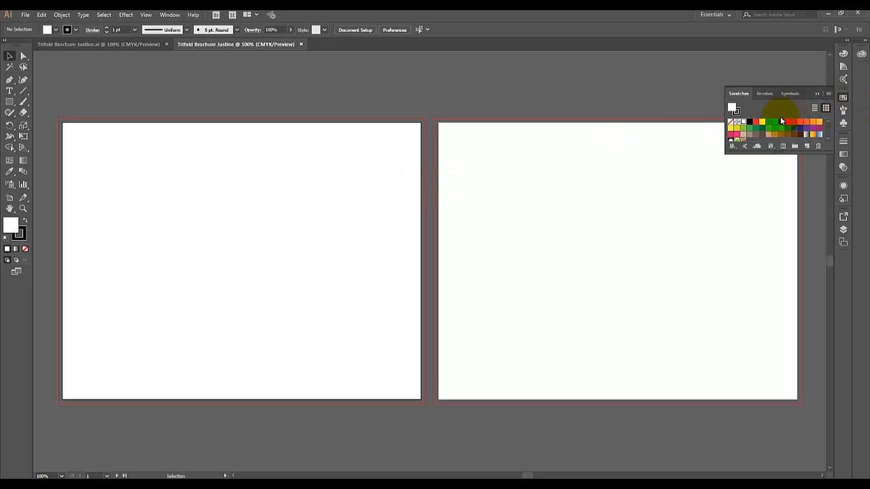
pyautogui.click(775, 123)
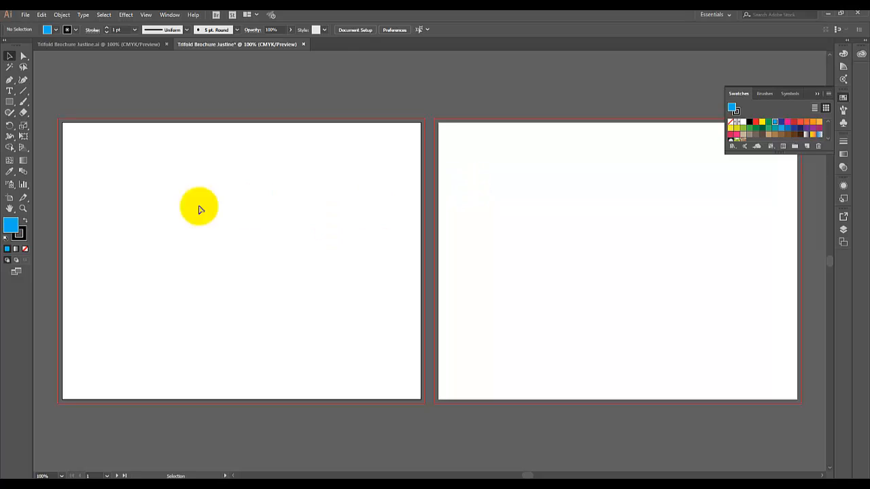
pyautogui.click(23, 233)
pyautogui.click(25, 251)
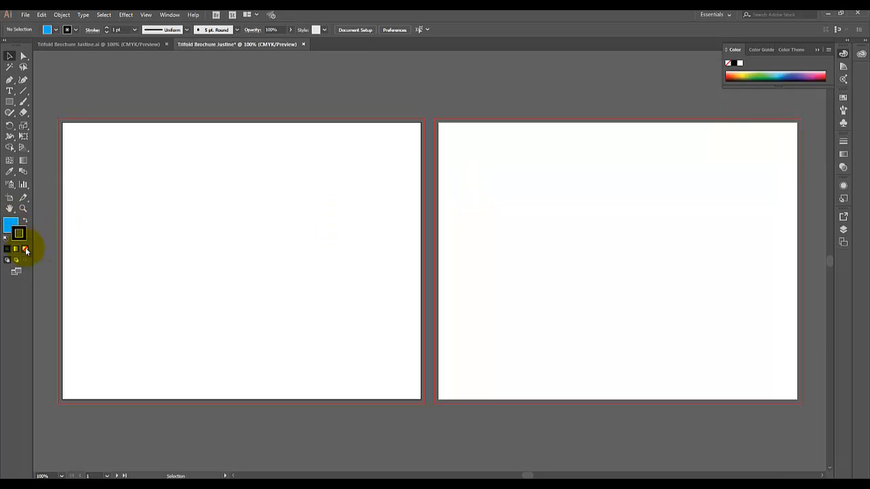
pyautogui.click(7, 228)
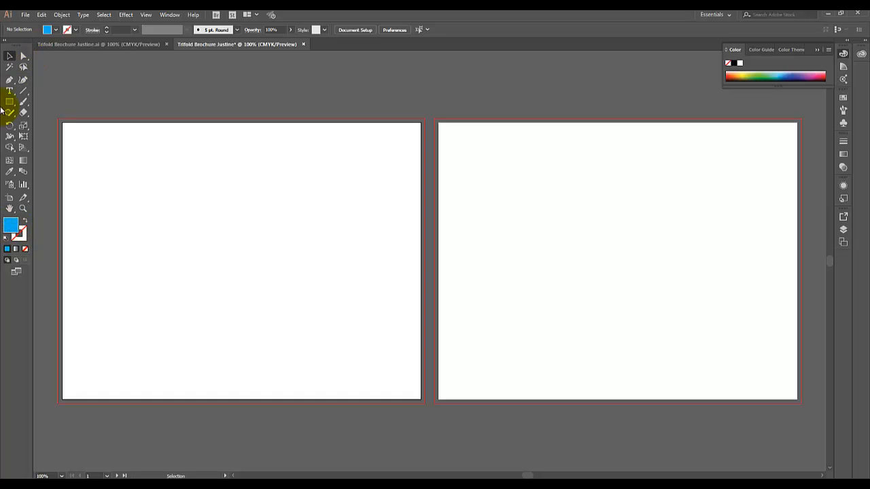
# Create a rectangle exactly 11 in wide and 0.25 in high with the Rectangle tool.
pyautogui.click(11, 103)
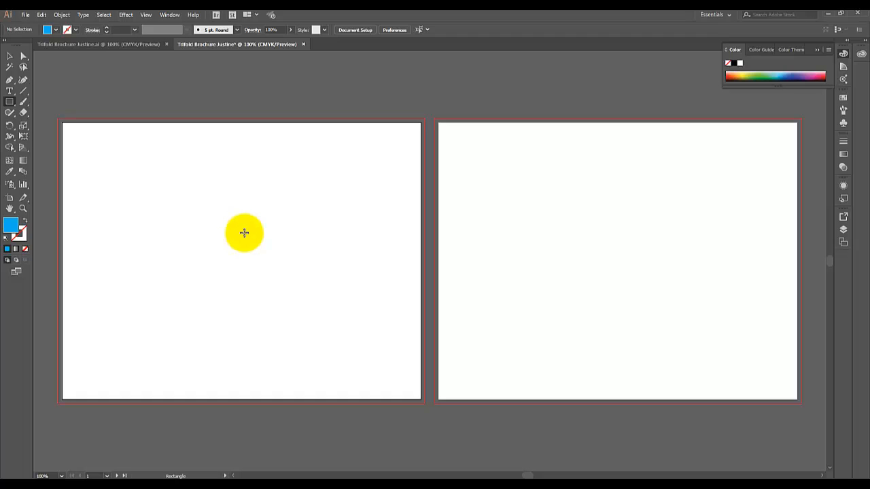
pyautogui.click(244, 233)
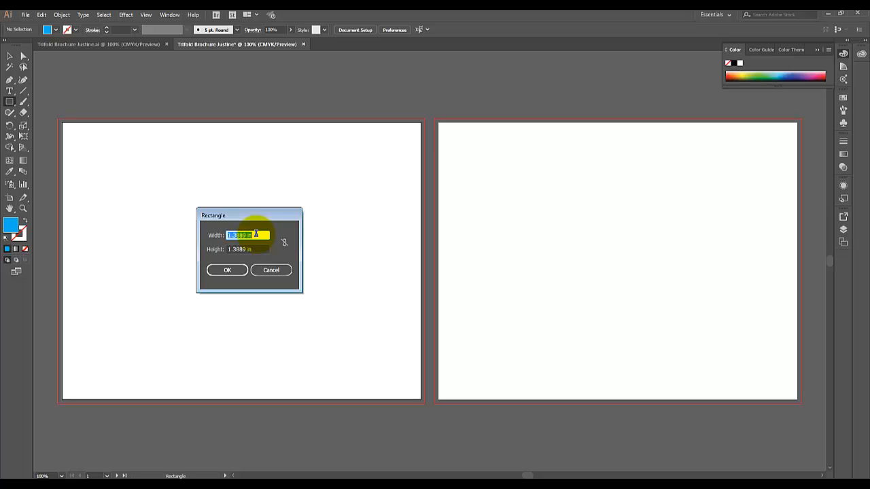
pyautogui.write('11')
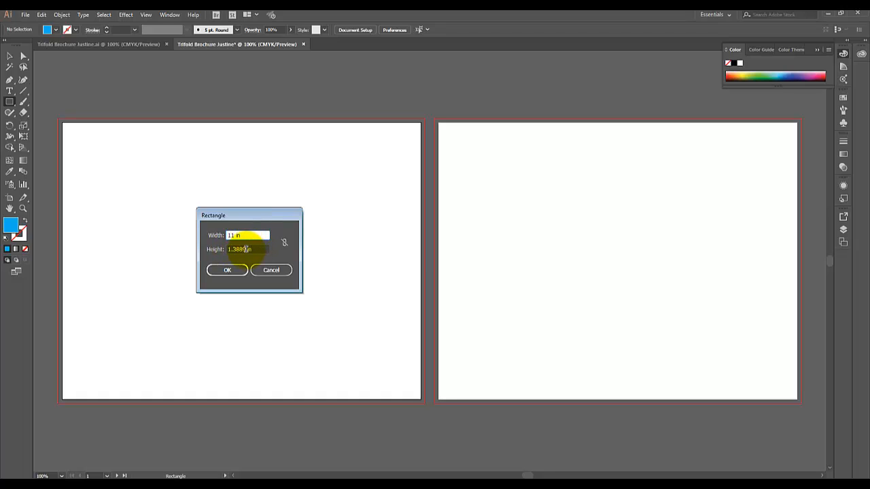
pyautogui.press('Tab')
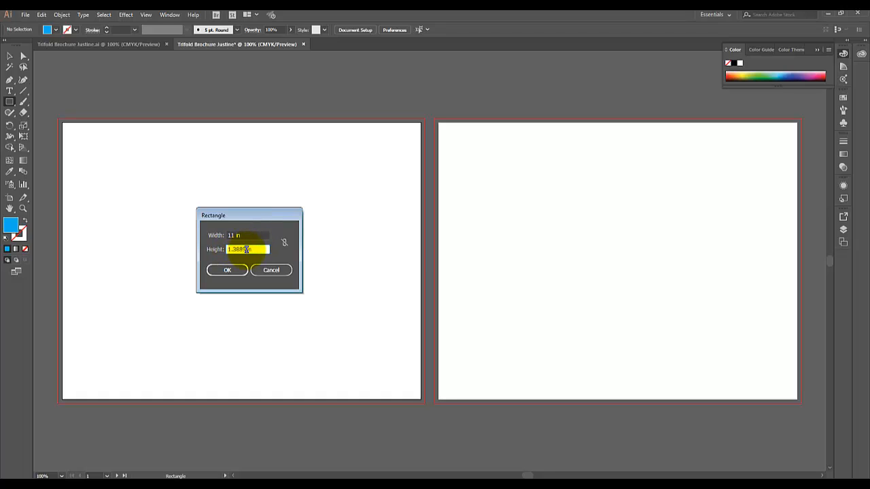
pyautogui.moveTo(247, 249); pyautogui.dragTo(218, 250)
pyautogui.press('BackSpace')
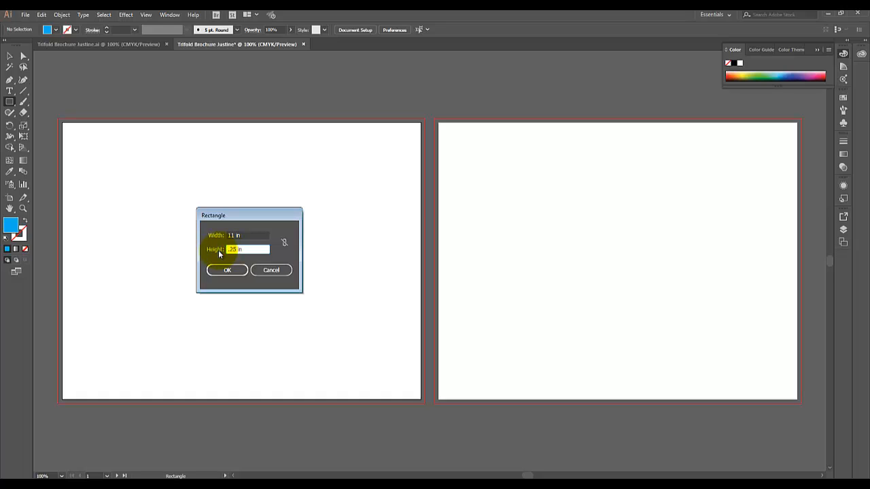
pyautogui.click(228, 271)
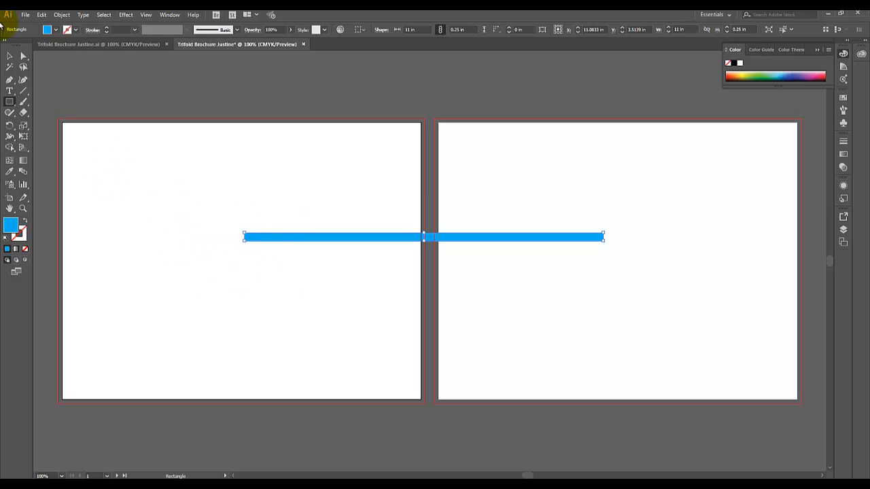
# Move the blue bar flush against the first artboard's top edge and inspect its alignment at the upper-left corner.
pyautogui.click(10, 58)
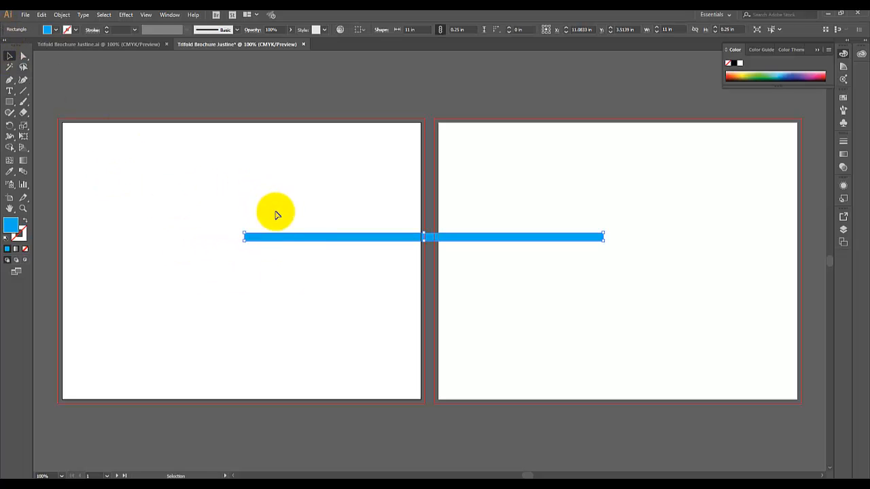
pyautogui.moveTo(280, 239); pyautogui.dragTo(102, 130)
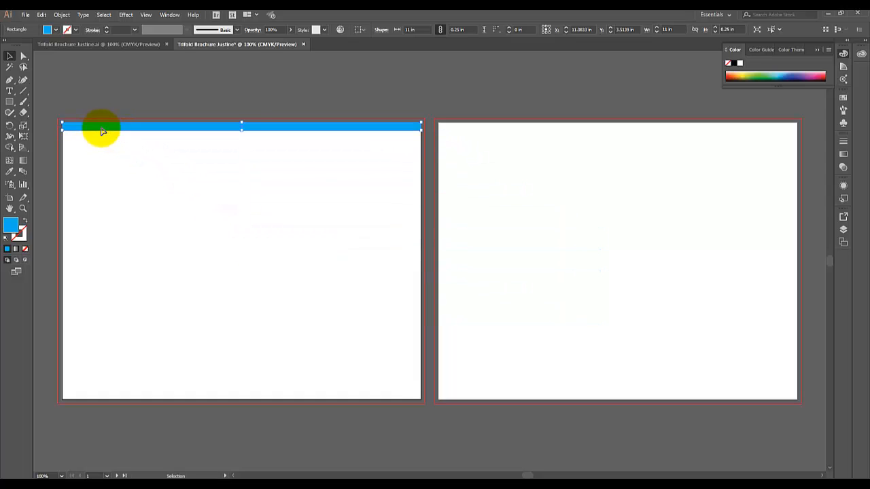
pyautogui.click(25, 202)
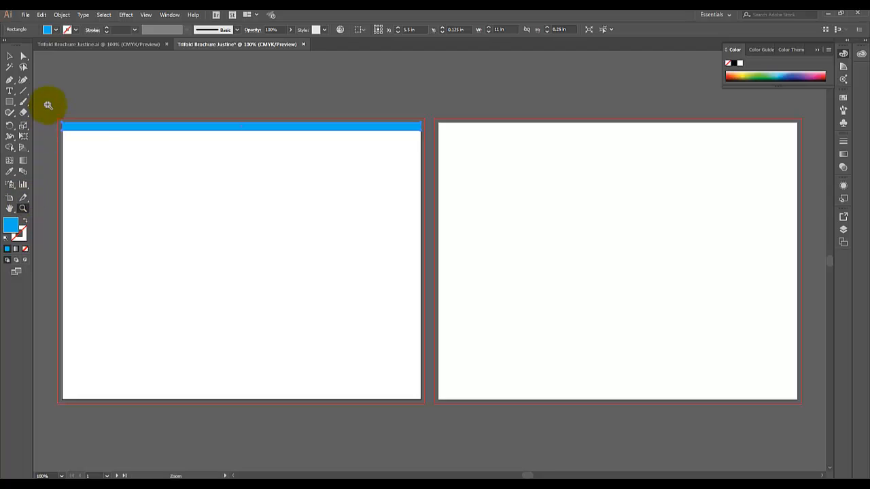
pyautogui.moveTo(47, 105); pyautogui.dragTo(104, 156)
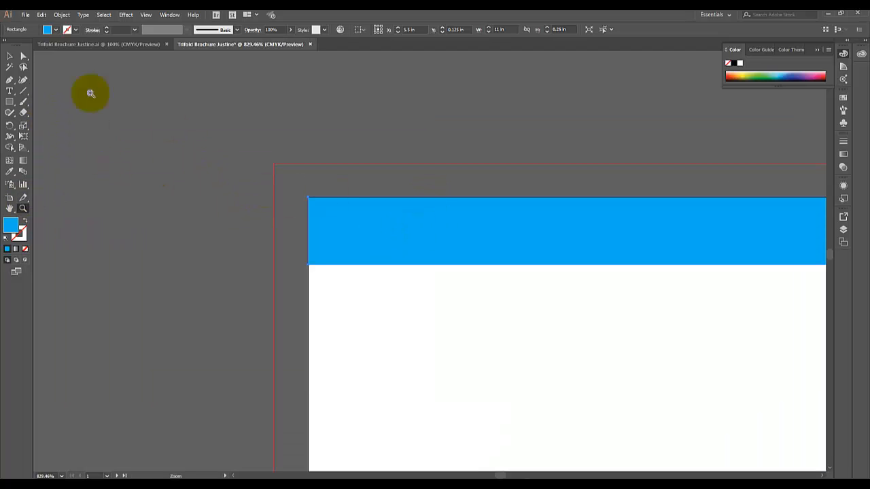
pyautogui.click(9, 56)
pyautogui.moveTo(404, 264); pyautogui.dragTo(408, 234)
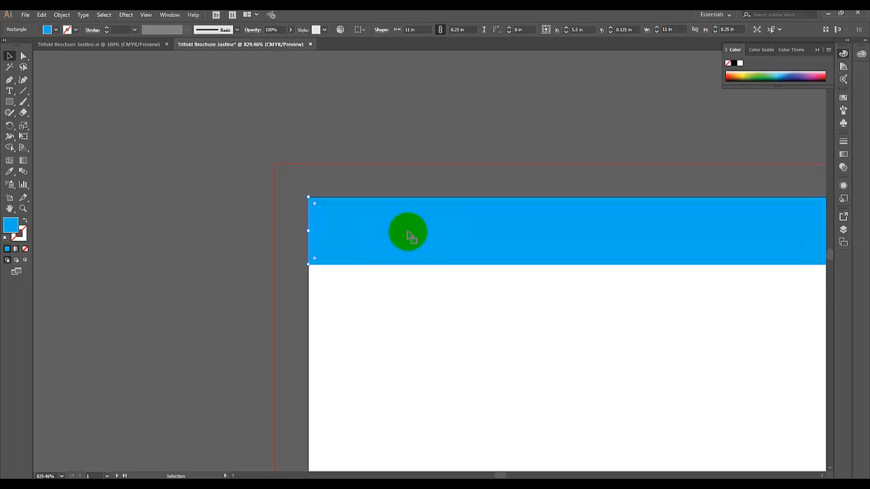
# Show the rulers and place a horizontal guide along the blue bar's lower edge, at 0.25 in.
pyautogui.click(148, 15)
pyautogui.moveTo(192, 212)
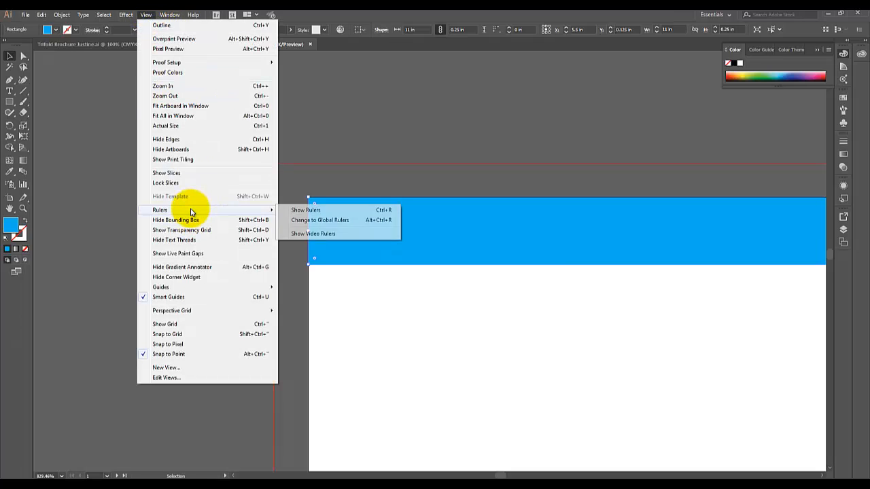
pyautogui.click(297, 215)
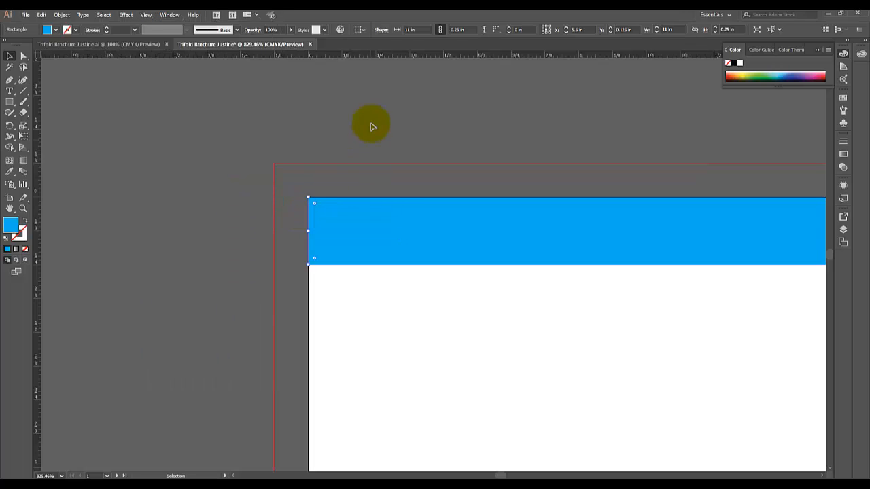
pyautogui.click(402, 58)
pyautogui.moveTo(402, 58); pyautogui.dragTo(397, 265)
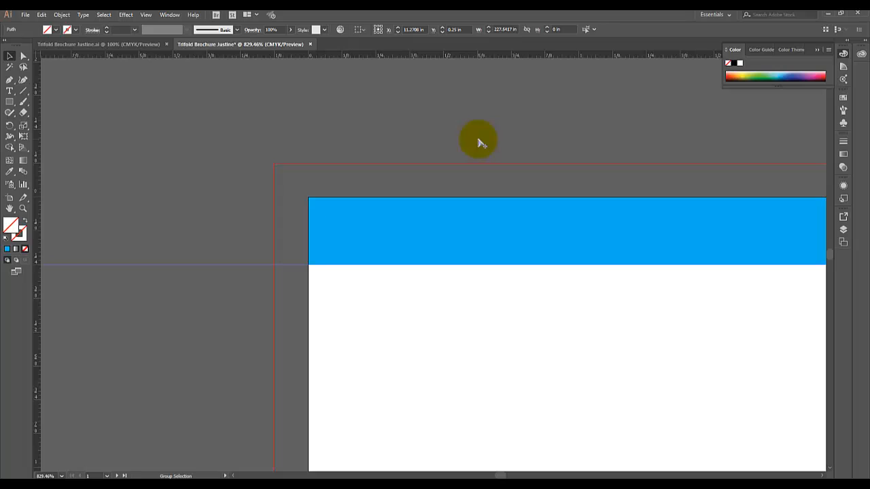
# Place a horizontal guide 0.25 in above the first artboard's bottom edge using the blue bar as spacer, and move the bar to mid-page.
pyautogui.hotkey('ctrl', '1')
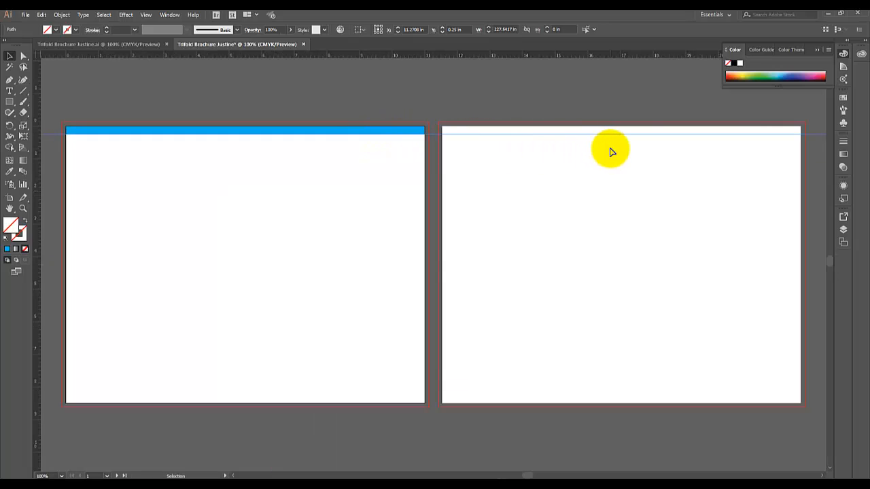
pyautogui.moveTo(299, 133); pyautogui.dragTo(303, 401)
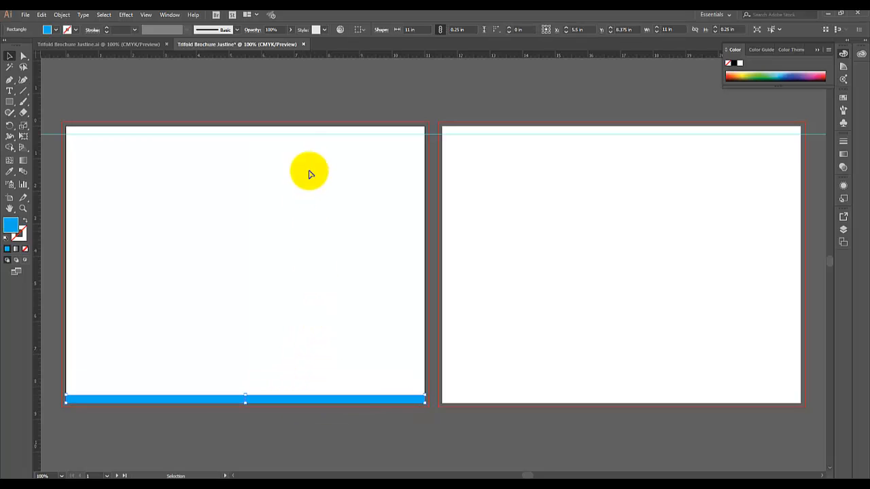
pyautogui.moveTo(266, 57); pyautogui.dragTo(314, 249)
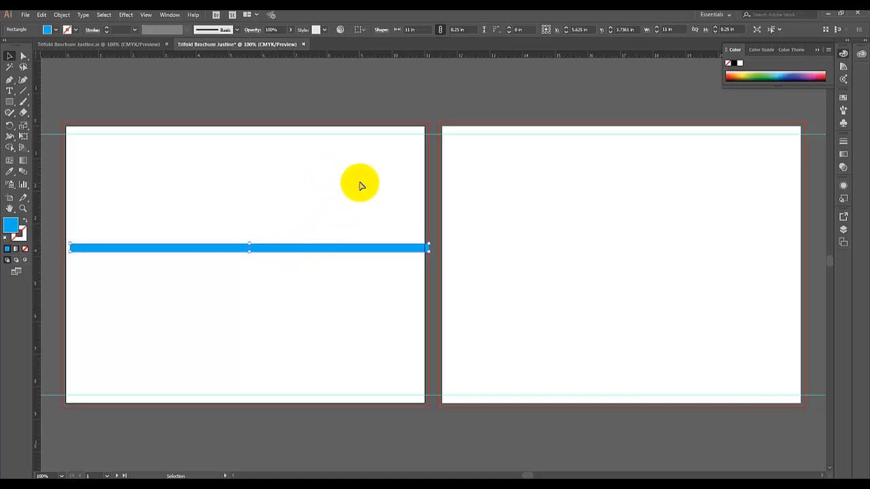
# Rotate the selected blue bar a quarter turn so it stands vertically.
pyautogui.click(62, 15)
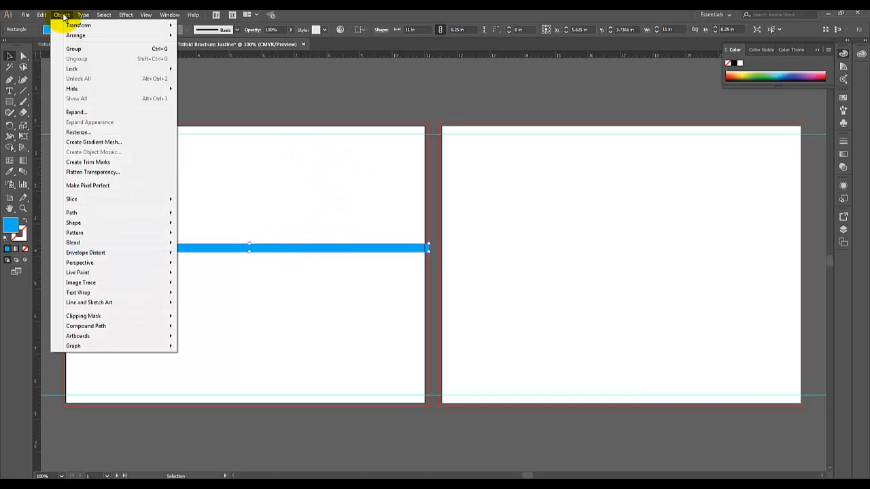
pyautogui.moveTo(74, 26)
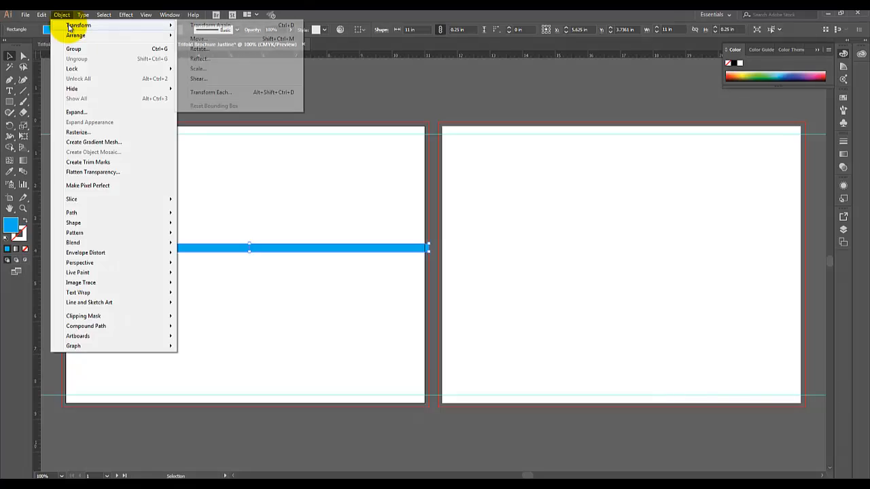
pyautogui.click(200, 49)
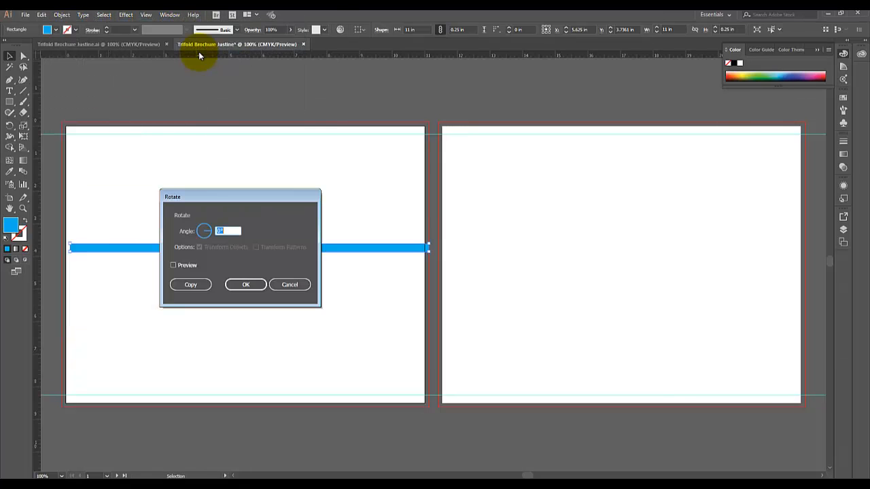
pyautogui.click(246, 286)
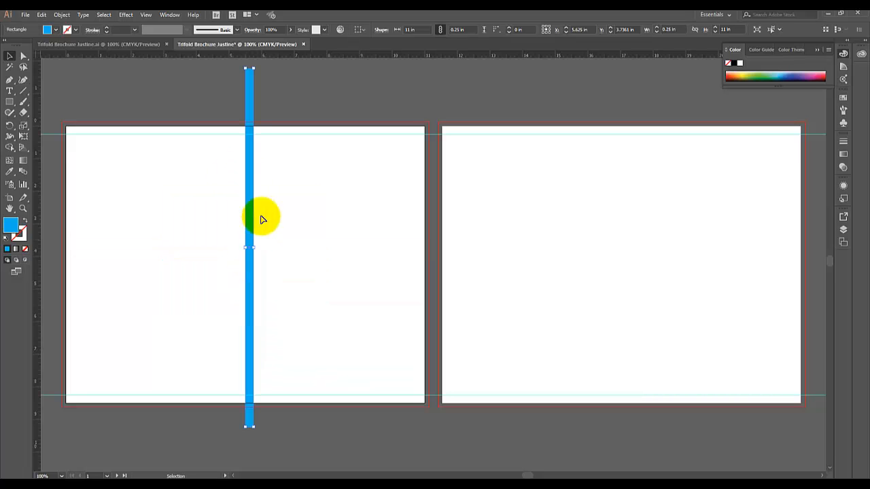
# Place vertical guides 0.25 in inside the first artboard's left and right edges using the blue bar as spacer, and move the bar onto the second artboard.
pyautogui.moveTo(249, 192); pyautogui.dragTo(72, 212)
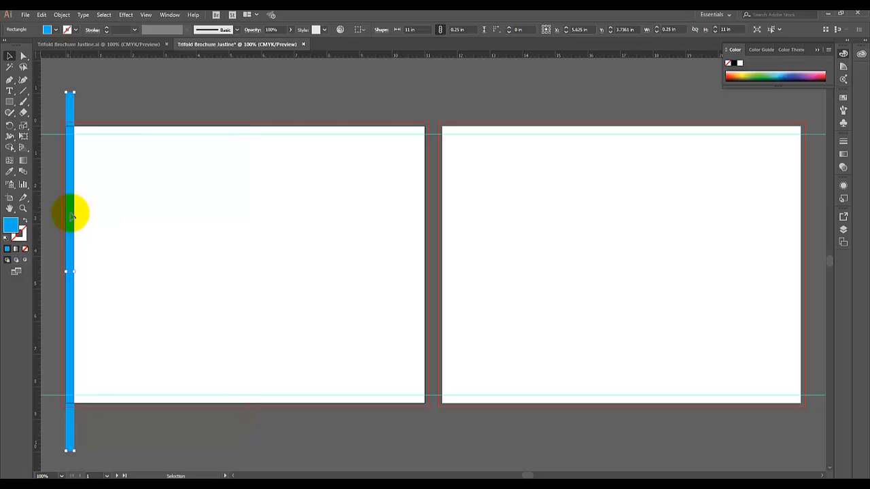
pyautogui.moveTo(37, 189); pyautogui.dragTo(420, 168)
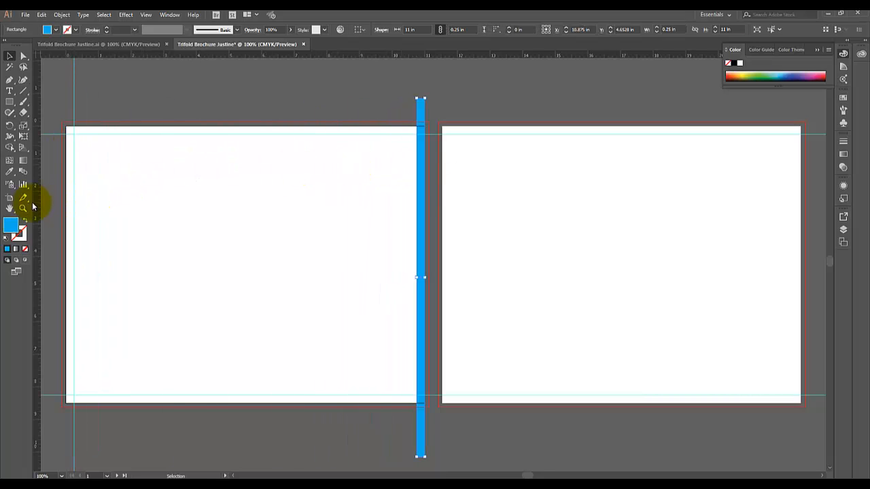
pyautogui.moveTo(38, 204); pyautogui.dragTo(554, 144)
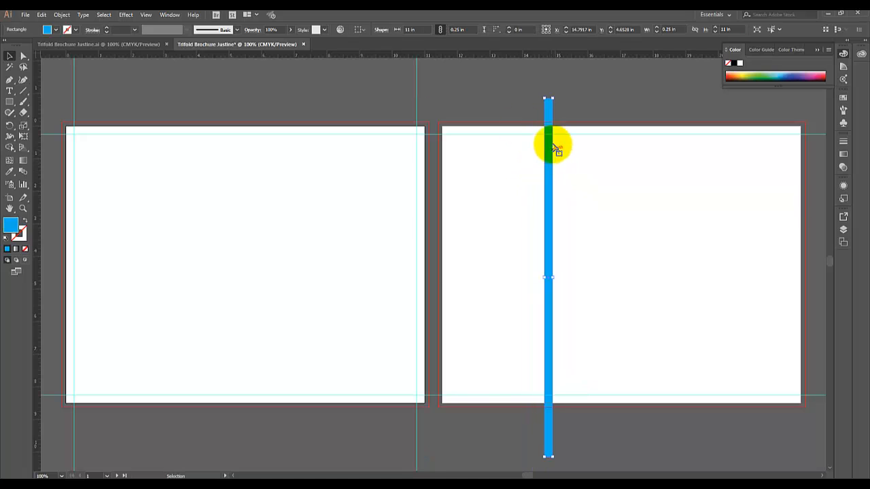
# Place vertical guides 0.25 in inside the second artboard's left and right edges using the blue bar as spacer, and delete the bar.
pyautogui.click(492, 200)
pyautogui.moveTo(547, 165); pyautogui.dragTo(446, 159)
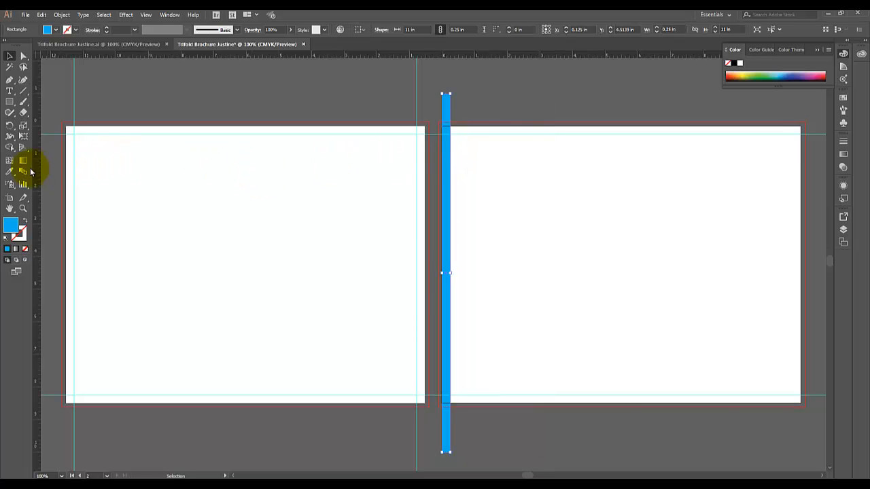
pyautogui.moveTo(36, 171); pyautogui.dragTo(797, 145)
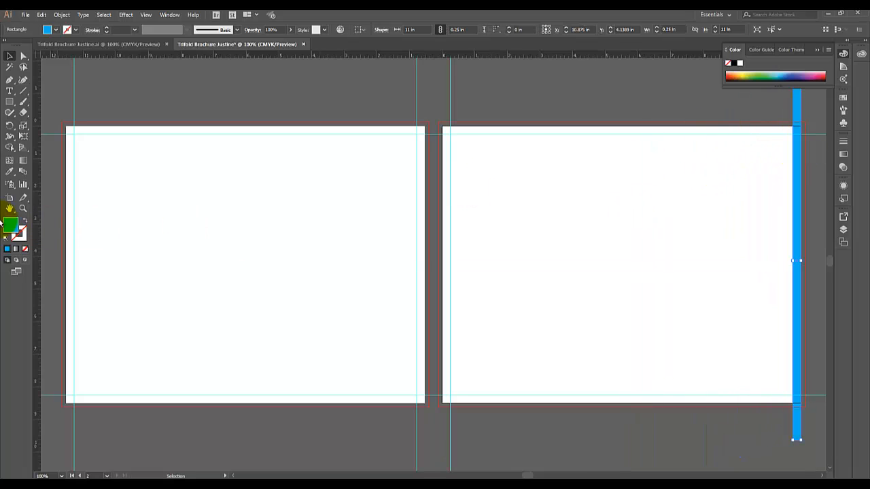
pyautogui.moveTo(39, 213); pyautogui.dragTo(296, 311)
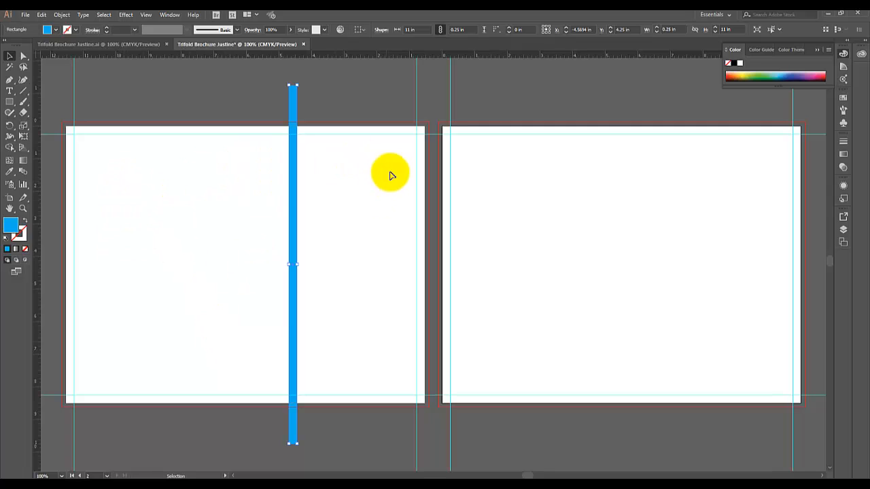
pyautogui.click(297, 209)
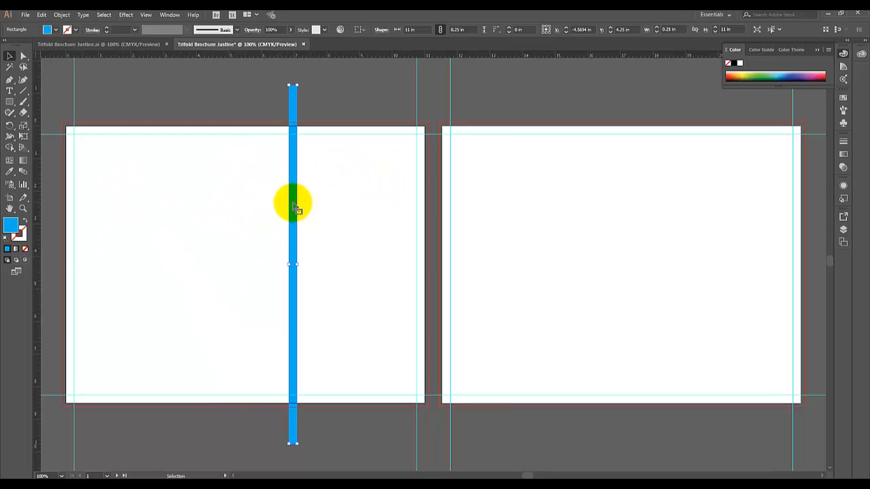
pyautogui.press('Delete')
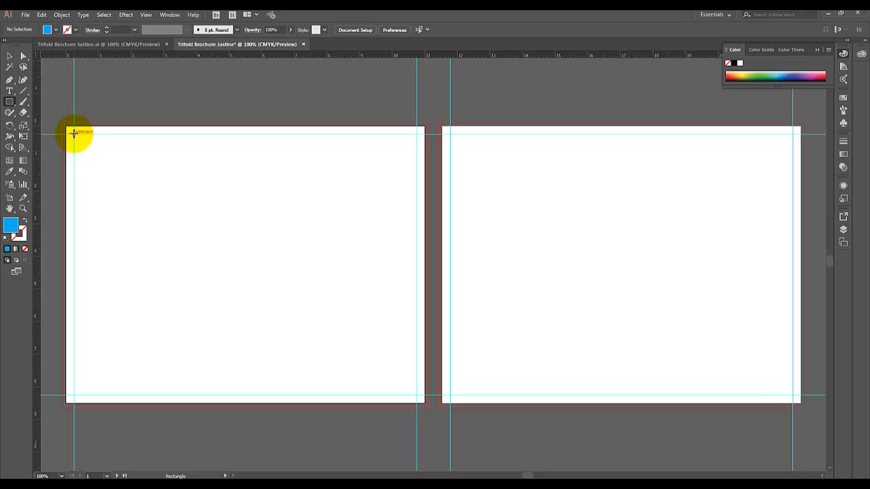
# Draw a 10.5 by 8 in rectangle filling the first artboard's margin guides and reduce its width proportionally to one third, 3.5 in.
pyautogui.moveTo(73, 133); pyautogui.dragTo(416, 395)
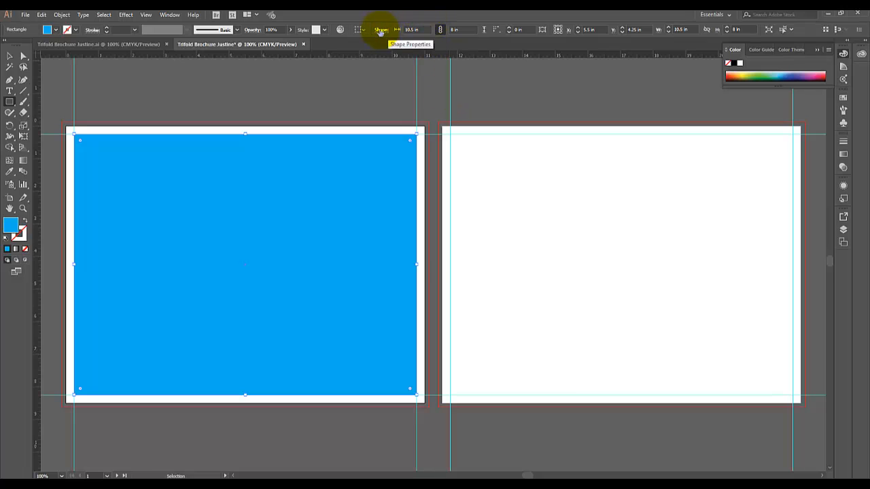
pyautogui.click(421, 30)
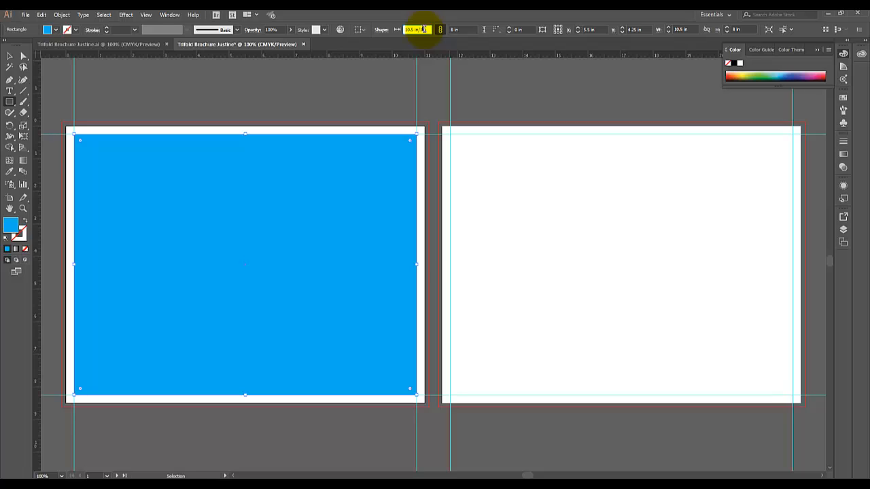
pyautogui.write('3.5')
pyautogui.press('Return')
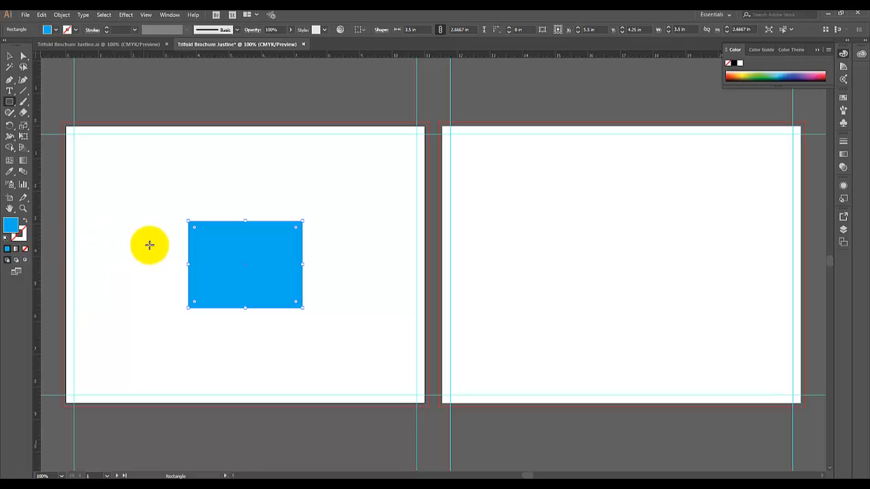
# Set alignment to the artboard and centre the blue rectangle horizontally and vertically on the first artboard.
pyautogui.click(8, 57)
pyautogui.click(237, 234)
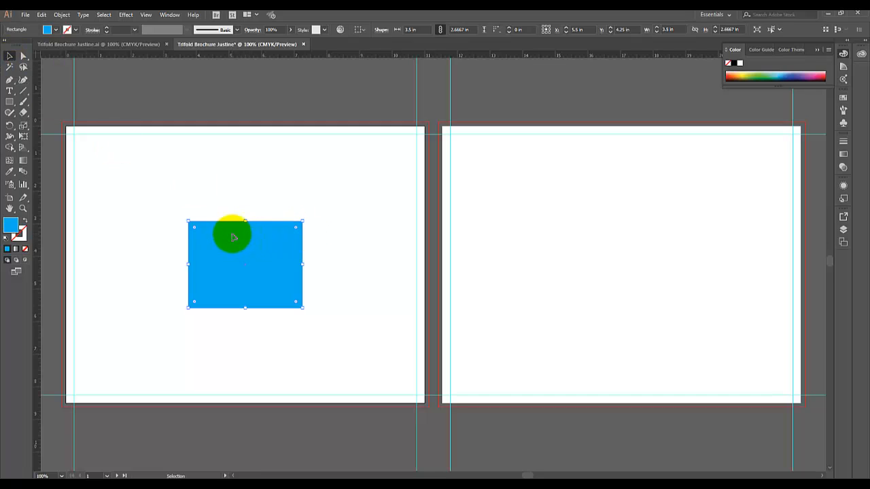
pyautogui.moveTo(233, 237); pyautogui.dragTo(255, 259)
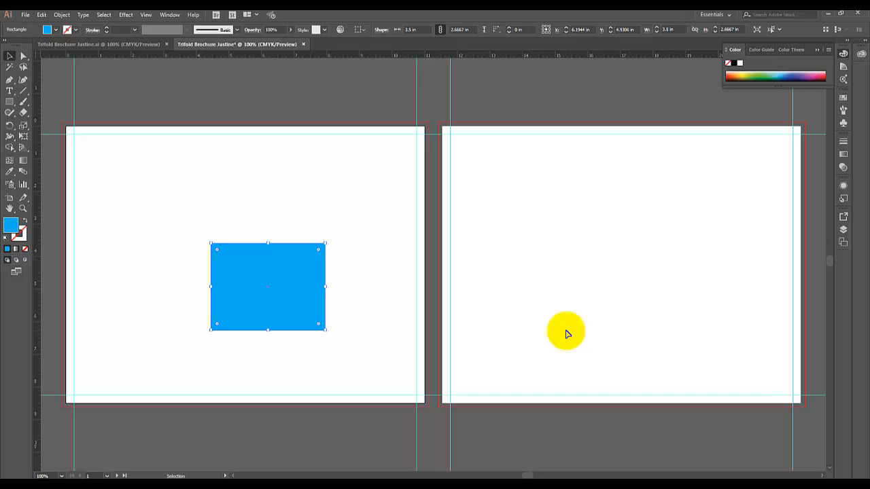
pyautogui.click(315, 249)
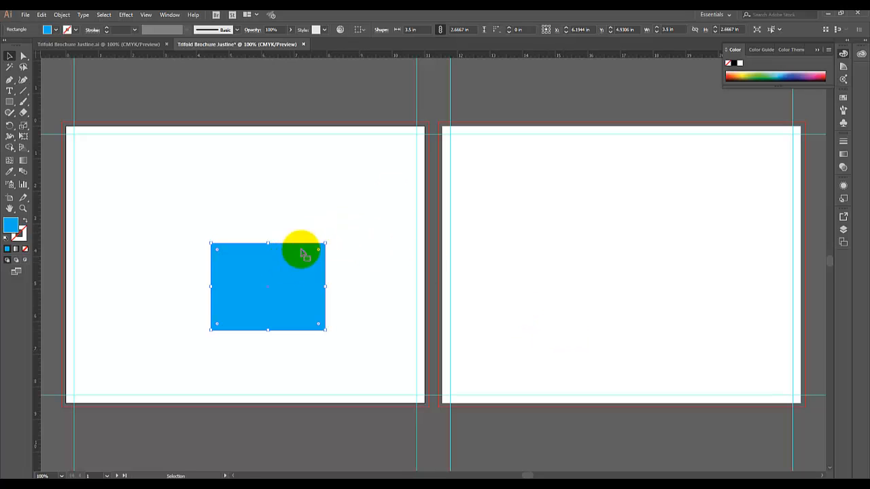
pyautogui.click(362, 29)
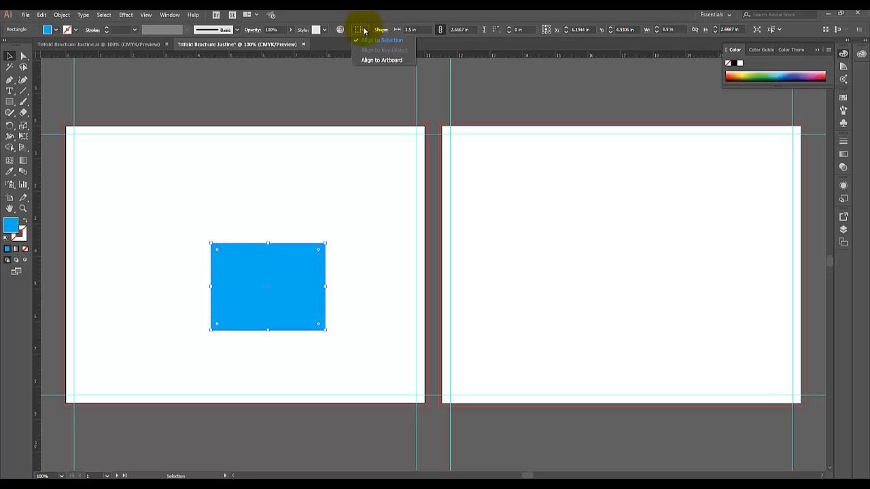
pyautogui.click(365, 61)
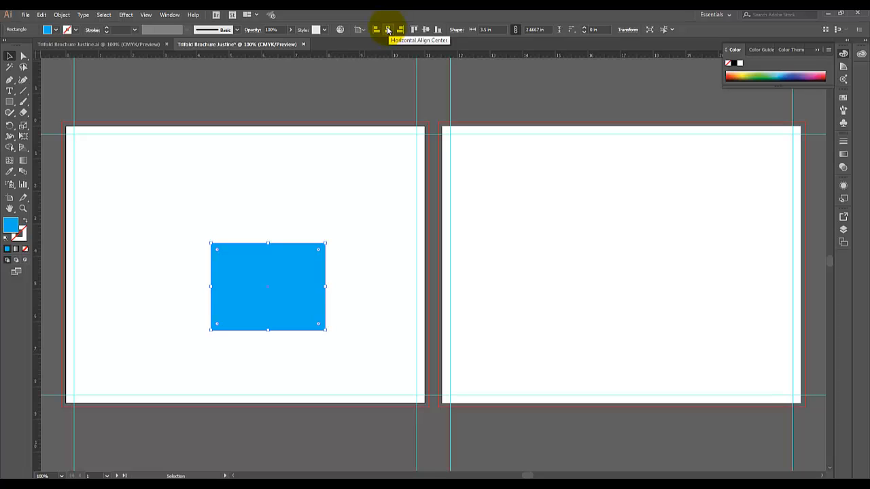
pyautogui.click(388, 29)
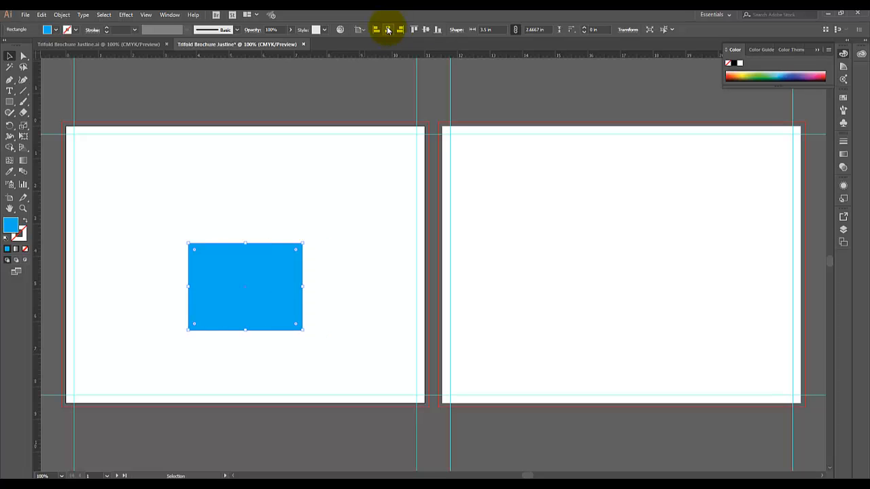
pyautogui.click(426, 30)
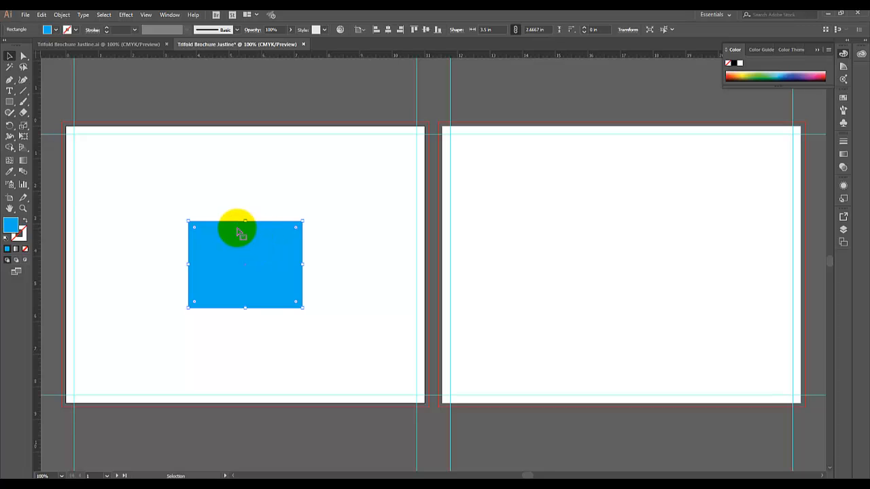
# Place vertical guides along the blue rectangle's left and right edges on the first artboard, and move the rectangle onto the second artboard.
pyautogui.moveTo(39, 194); pyautogui.dragTo(188, 198)
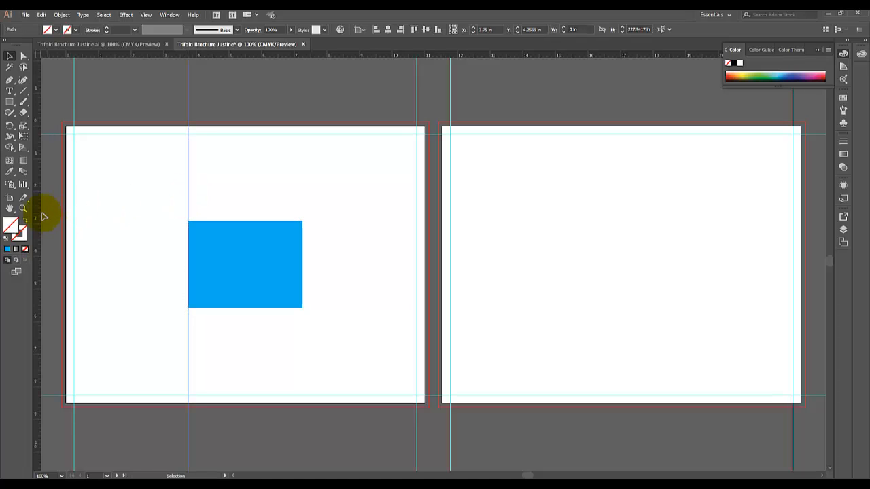
pyautogui.moveTo(38, 216); pyautogui.dragTo(302, 227)
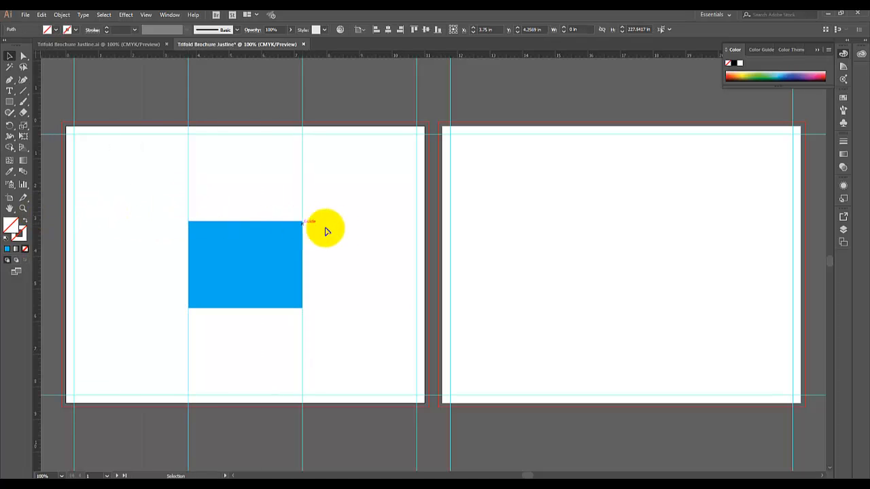
pyautogui.moveTo(215, 249); pyautogui.dragTo(660, 220)
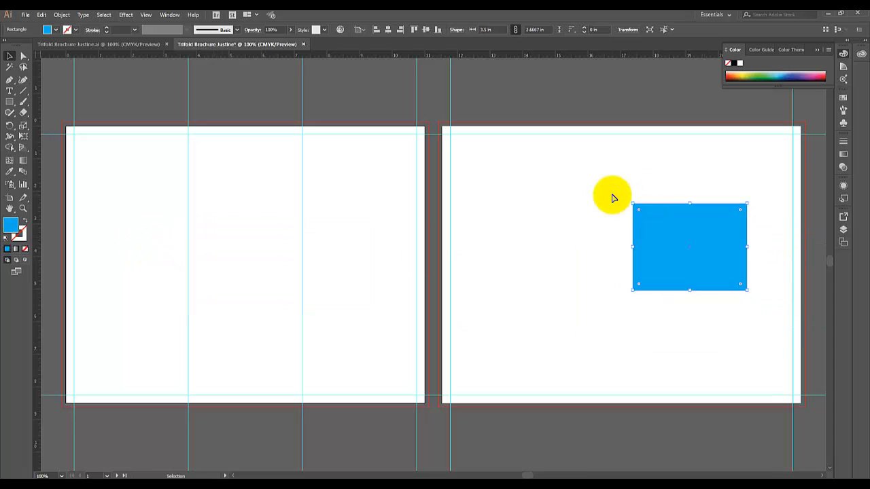
# Make the second artboard active and centre the blue rectangle on it horizontally and vertically.
pyautogui.click(571, 164)
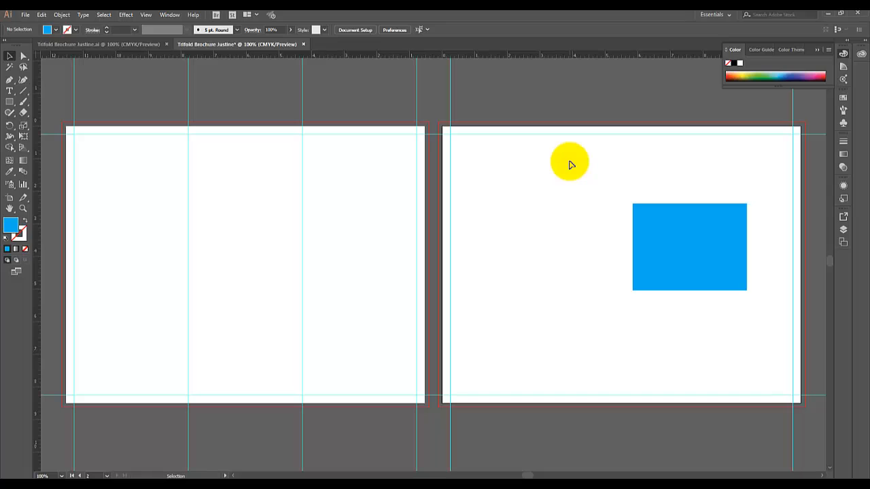
pyautogui.click(722, 235)
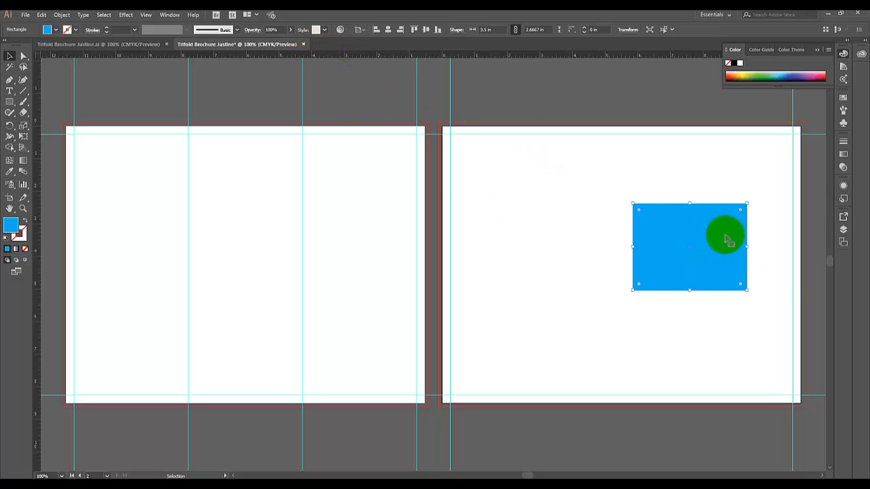
pyautogui.click(358, 29)
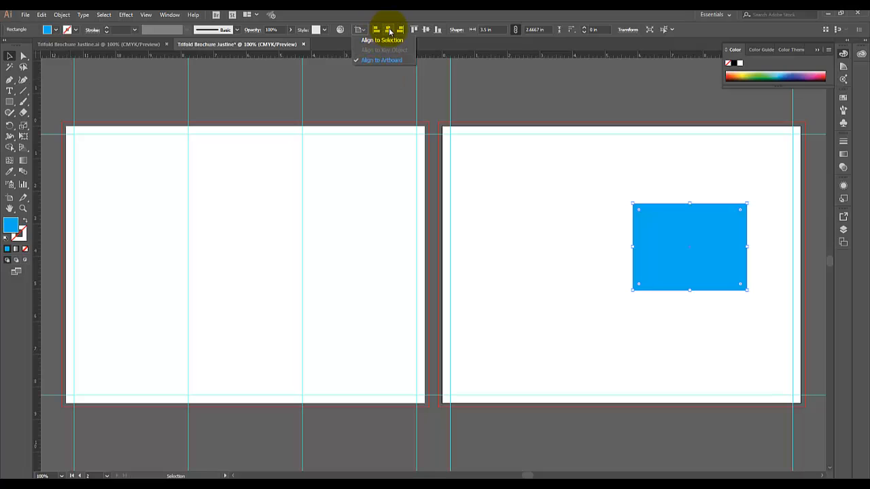
pyautogui.click(389, 31)
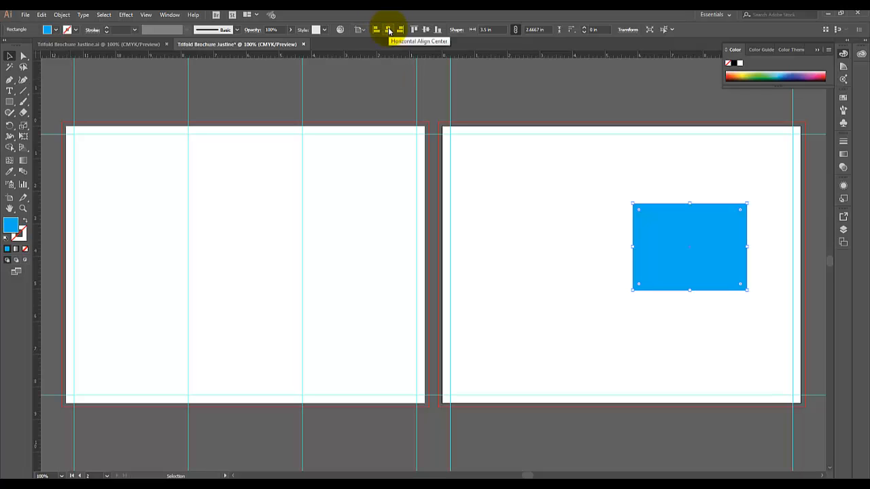
pyautogui.click(388, 31)
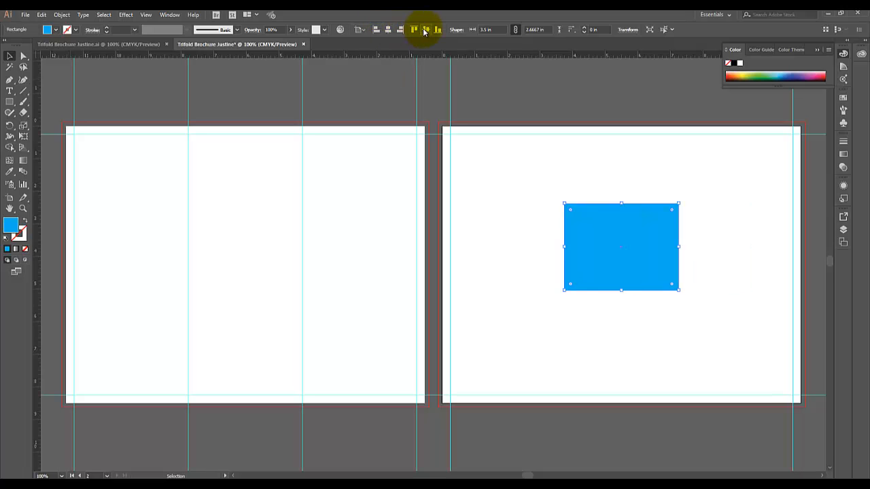
pyautogui.click(424, 31)
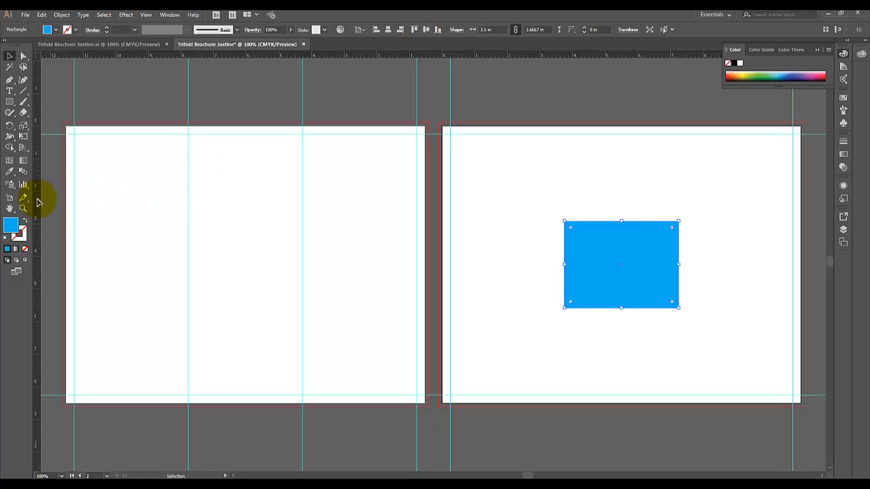
# Place vertical guides along the blue rectangle's left and right edges on the second artboard, and delete the rectangle.
pyautogui.moveTo(37, 202); pyautogui.dragTo(564, 229)
pyautogui.moveTo(36, 202); pyautogui.dragTo(679, 280)
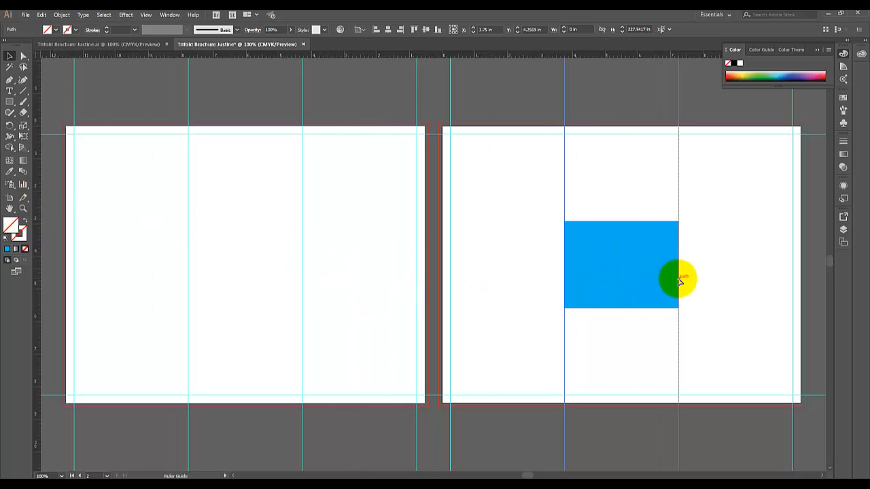
pyautogui.click(625, 256)
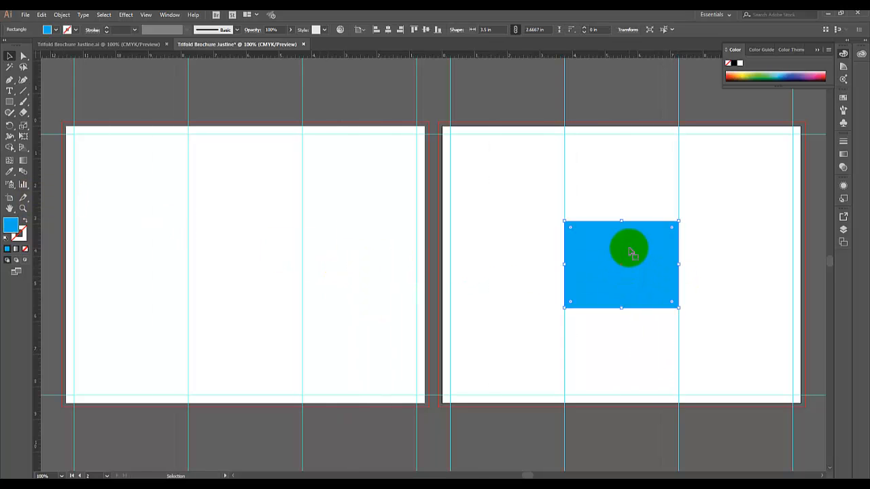
pyautogui.press('Delete')
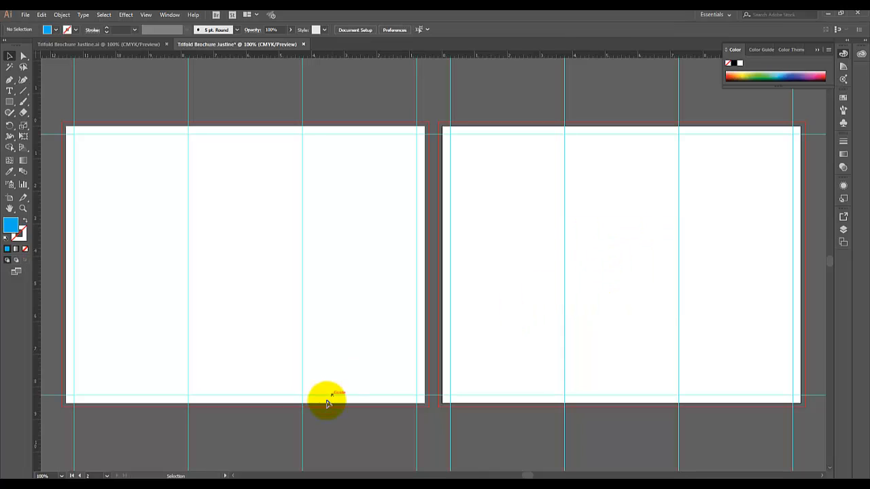